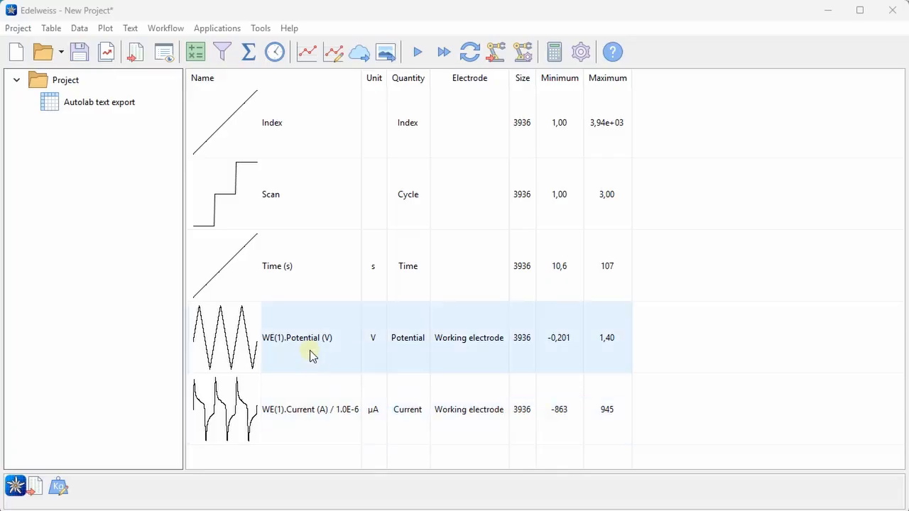
Create a plot of WE(1).Current against WE(1).Potential from the Autolab text export table.
click(333, 338)
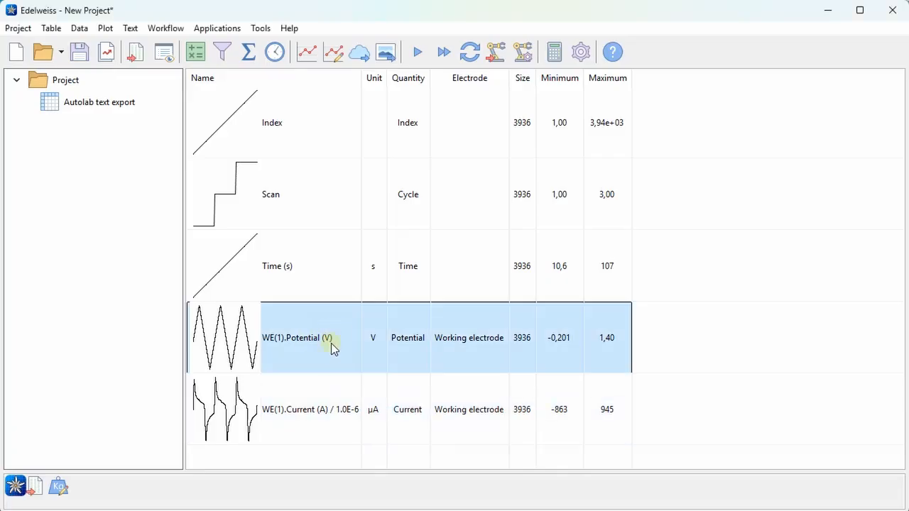
ctrl+click(326, 413)
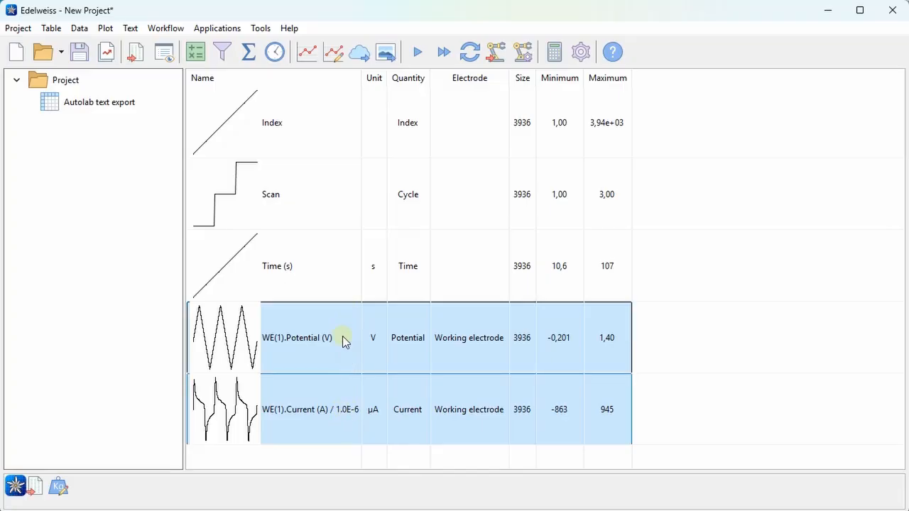
click(311, 56)
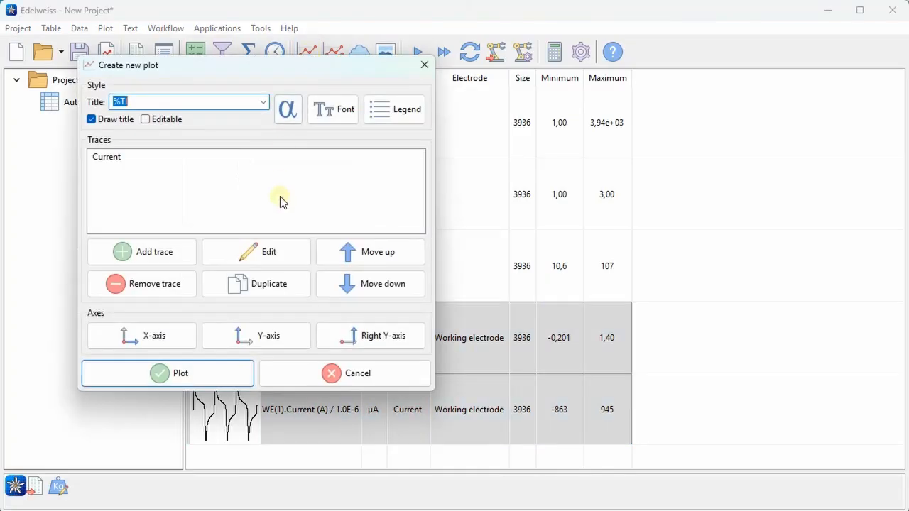
click(210, 381)
Examine the lower and upper current peaks of the plotted curve up close, ending with the full curve in view.
mouse_move(463, 377)
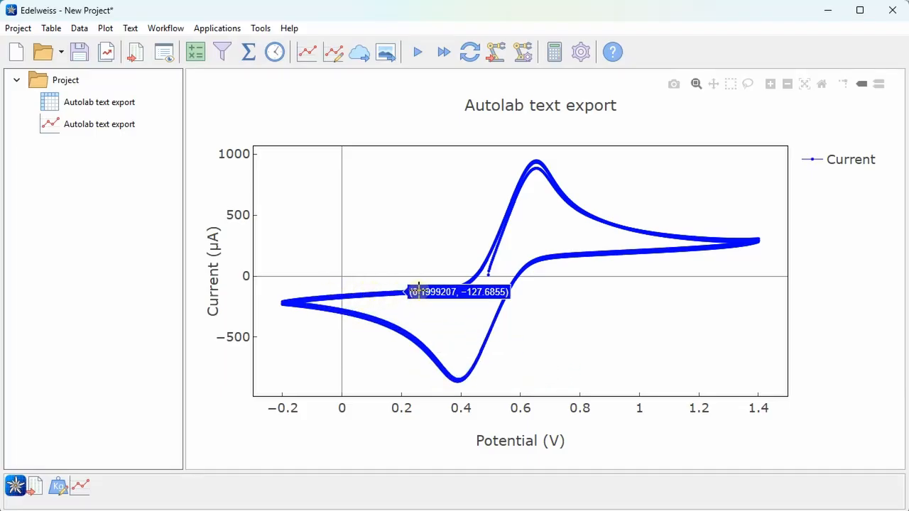
drag(516, 293, 582, 345)
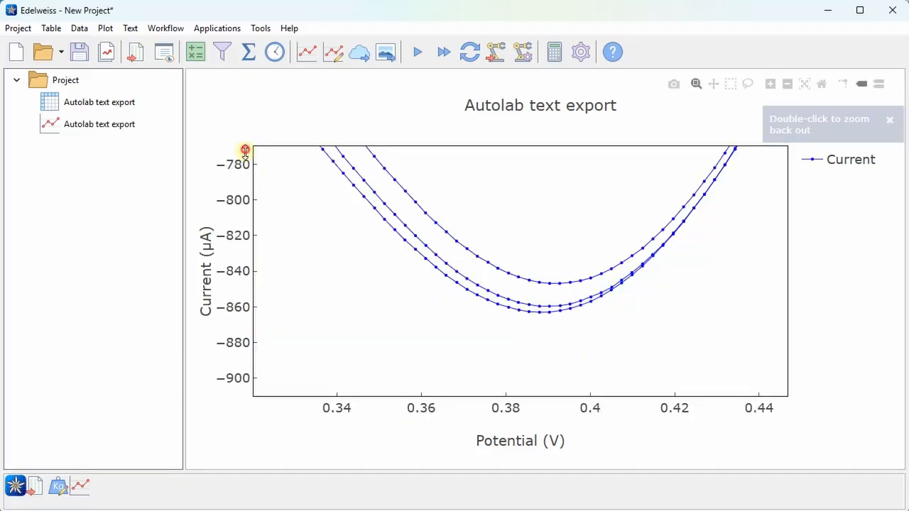
drag(244, 149, 487, 411)
drag(242, 159, 240, 276)
drag(506, 407, 408, 407)
drag(249, 405, 386, 382)
drag(793, 144, 609, 292)
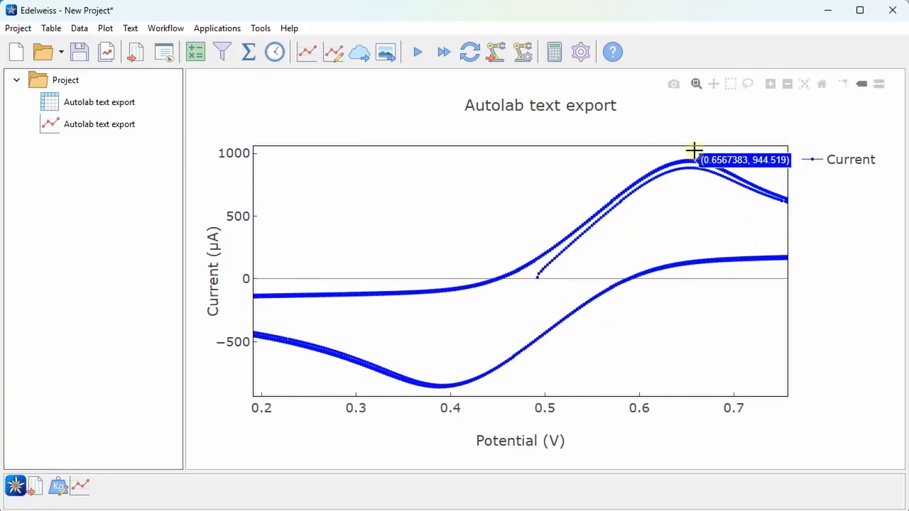
drag(694, 152, 691, 197)
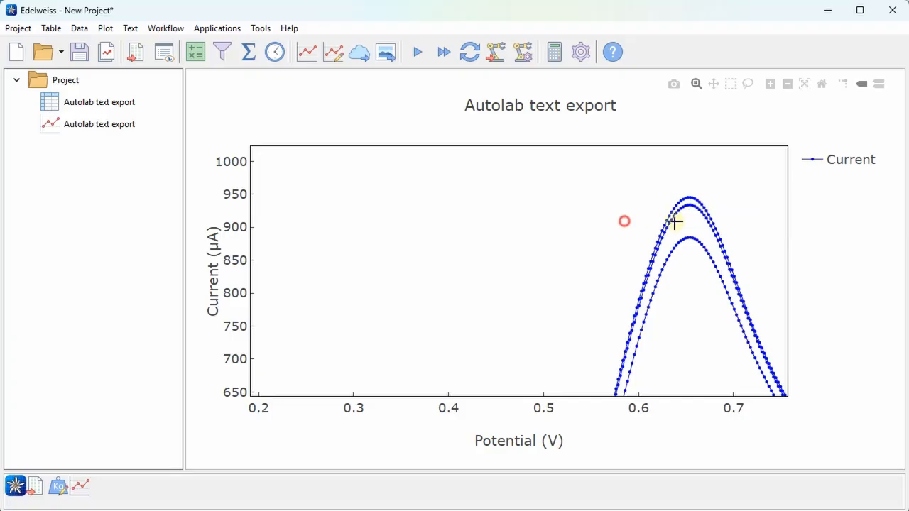
drag(624, 221, 737, 213)
double_click(725, 203)
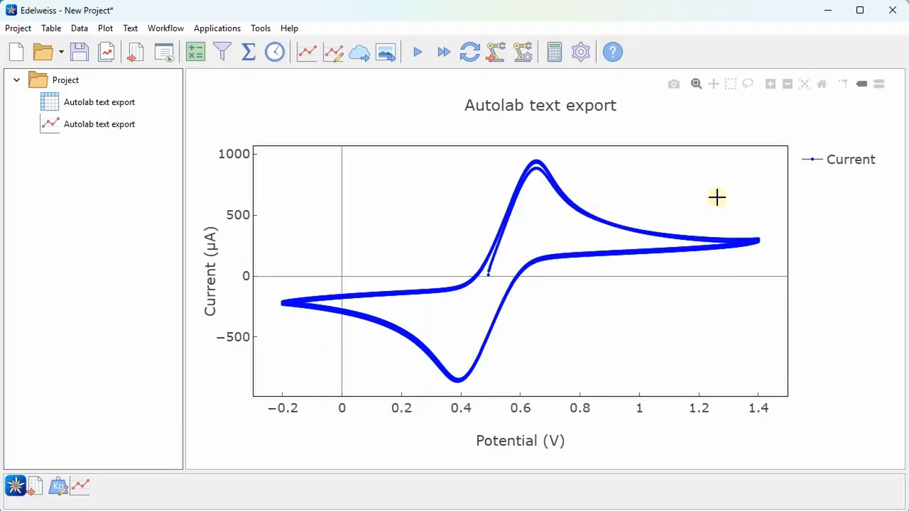
Inspect the plot by panning and zooming in and out in steps, and autoscale it to the full curve.
click(713, 85)
mouse_move(558, 205)
mouse_down()
mouse_move(558, 250)
mouse_move(627, 195)
mouse_move(549, 219)
mouse_up()
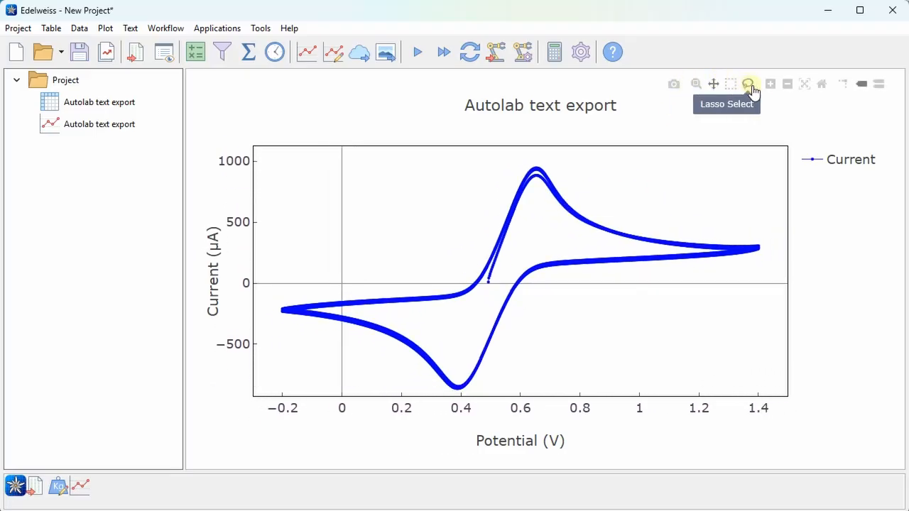
click(770, 85)
click(770, 84)
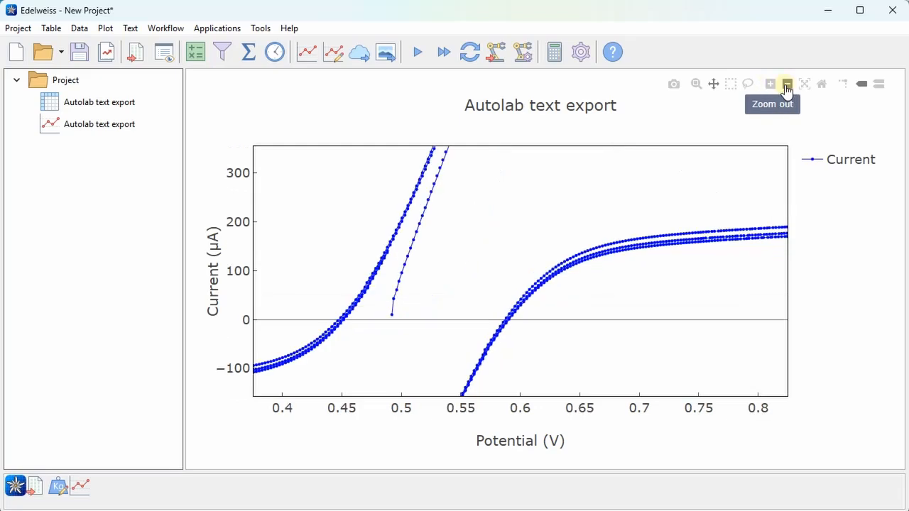
click(787, 85)
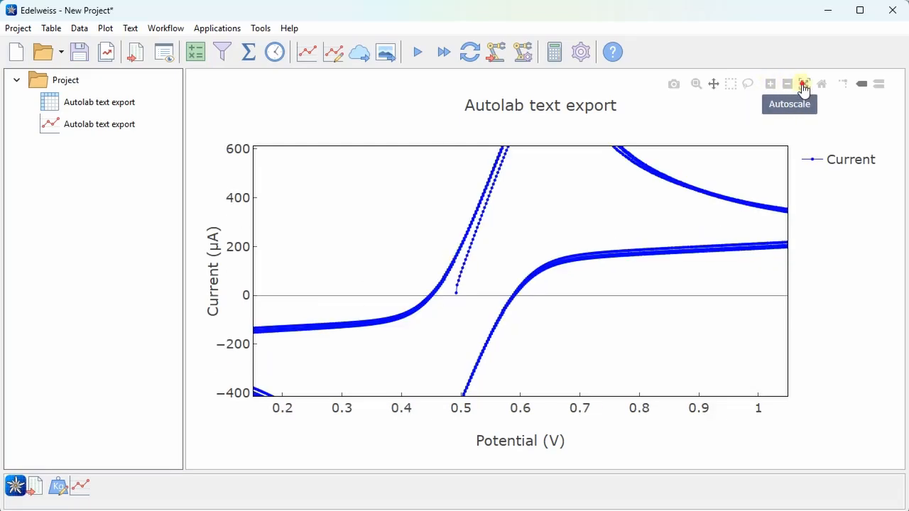
click(803, 86)
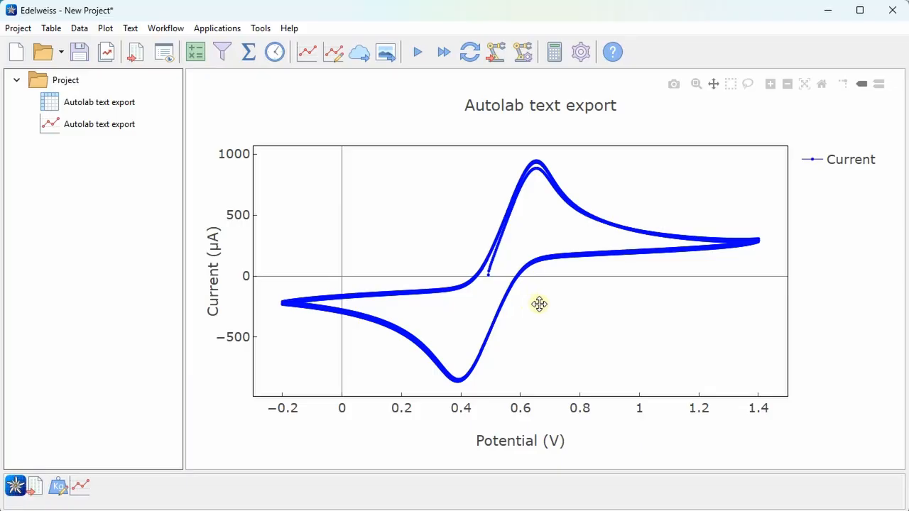
Export the plot as a medium 600 x 450 PNG image file named Autolab text export.png.
click(384, 55)
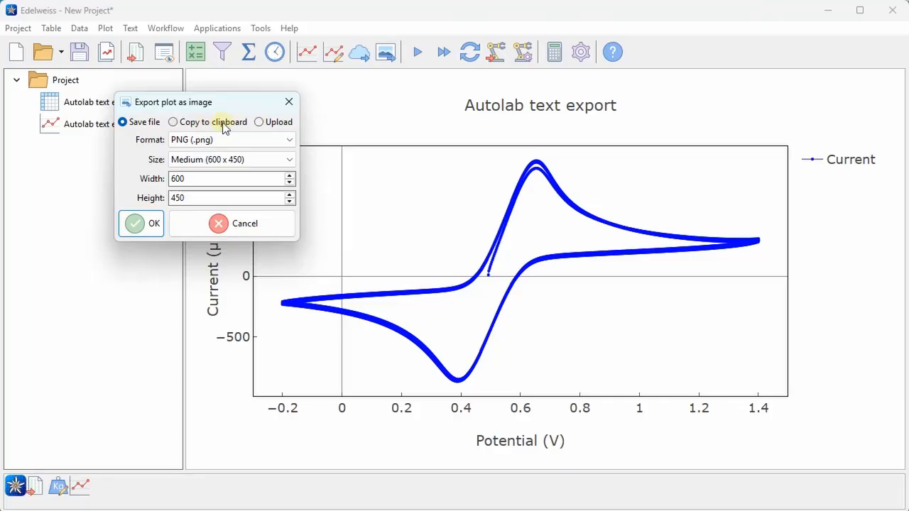
click(260, 139)
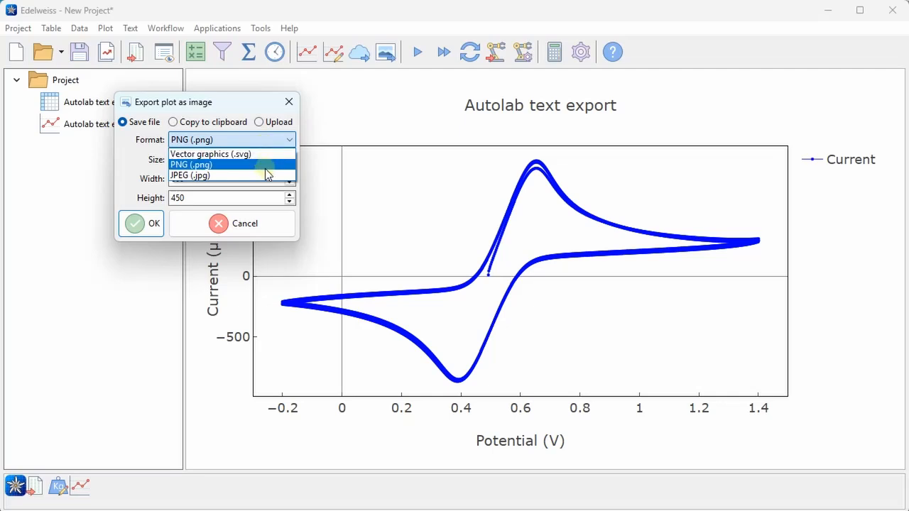
click(261, 141)
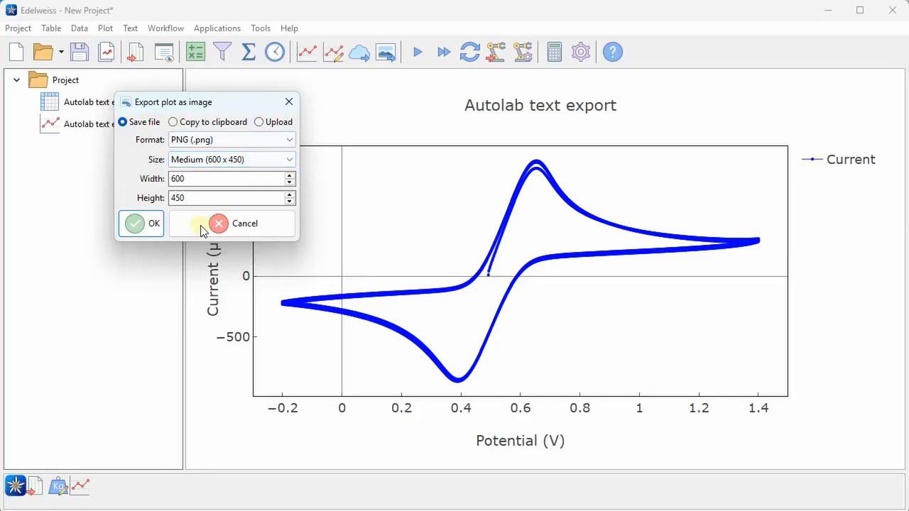
click(135, 223)
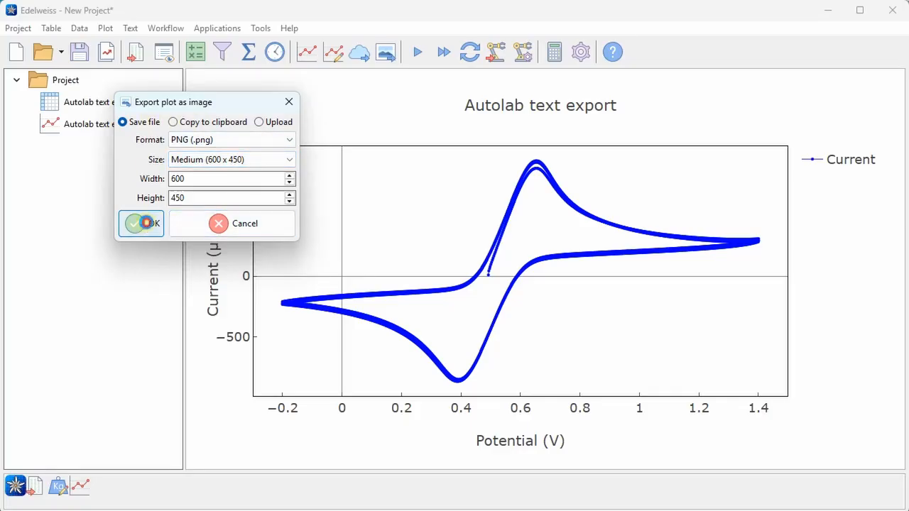
click(604, 394)
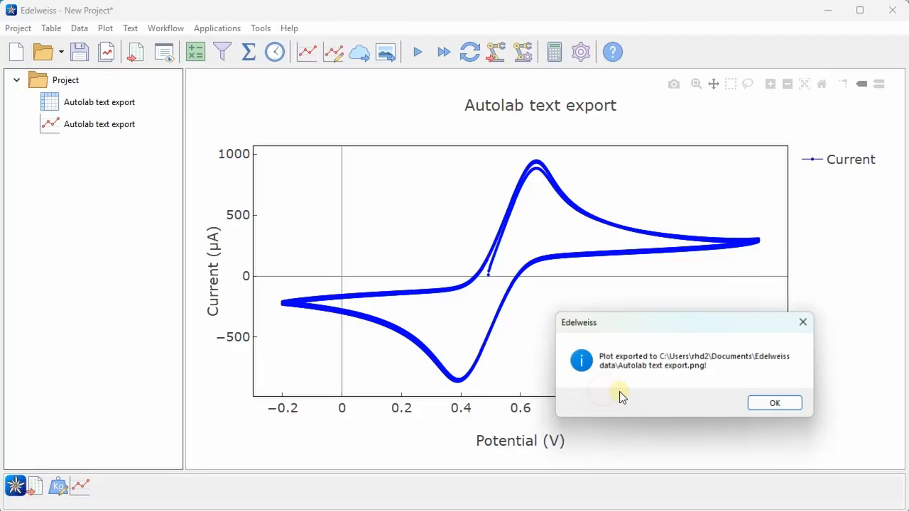
click(786, 402)
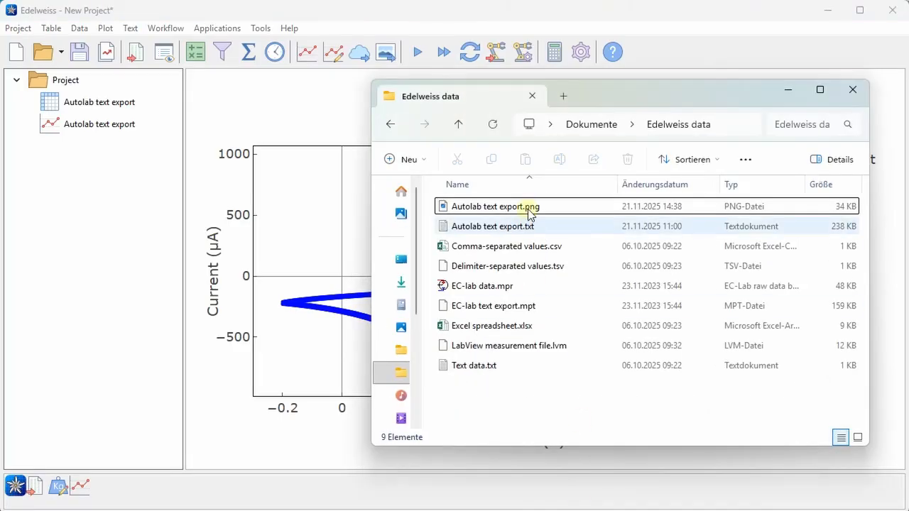
Open the exported Autolab text export.png to check the image, and return to Edelweiss.
click(528, 206)
double_click(529, 206)
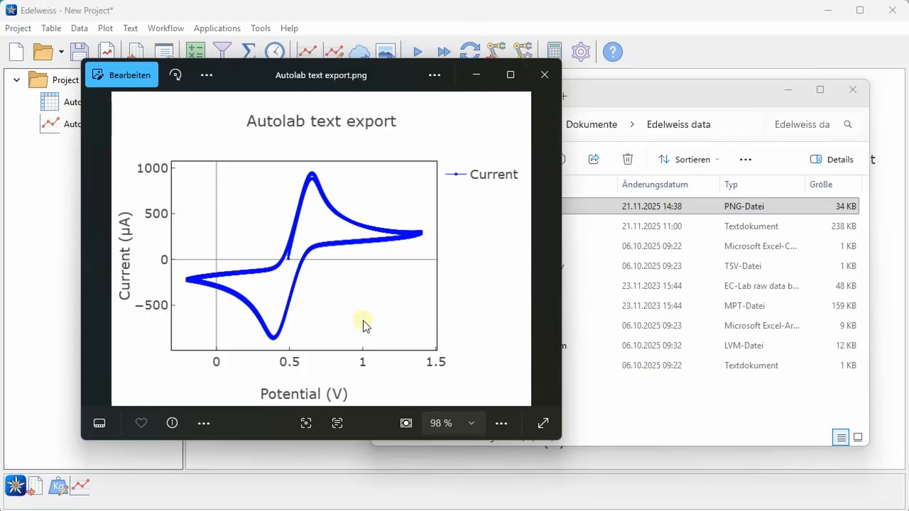
click(389, 16)
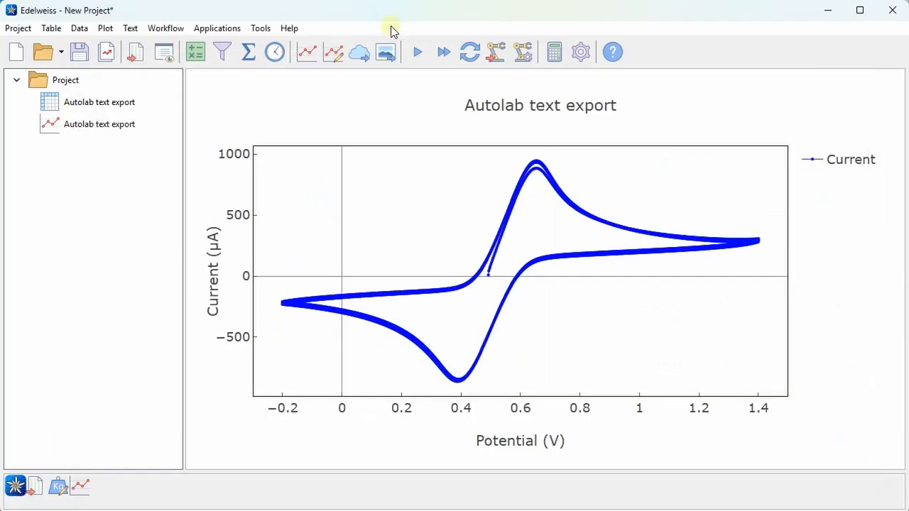
Export the interactive plot as Autolab text export.html, filling the window width with a height of 600.
click(361, 54)
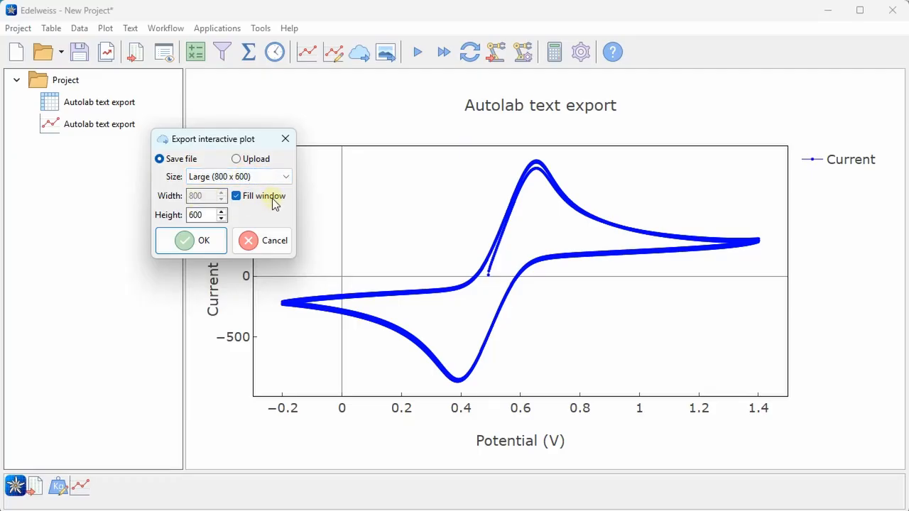
click(215, 241)
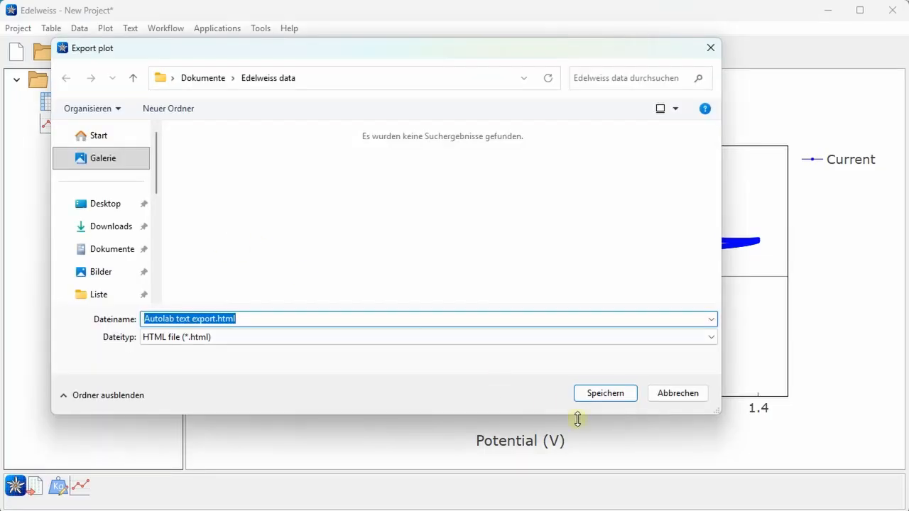
click(603, 393)
click(774, 408)
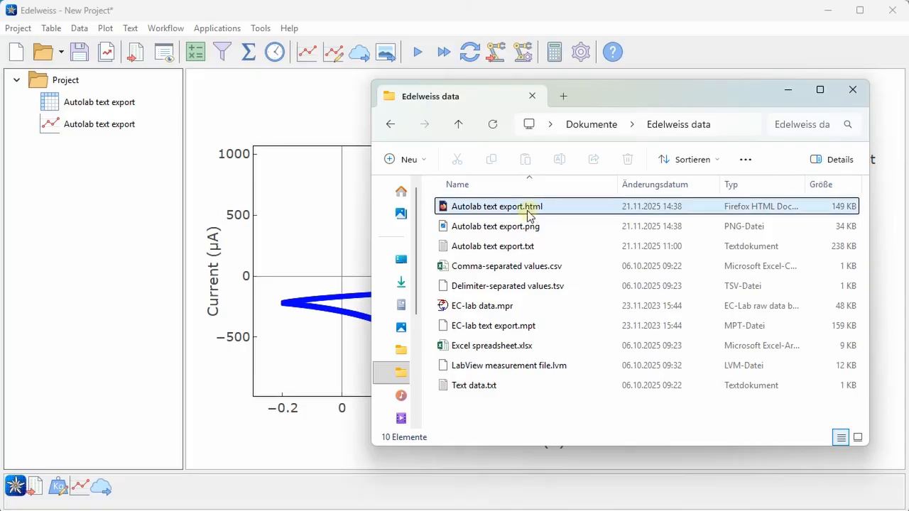
Open Autolab text export.html in the browser and examine the curve at different axis ranges, ending with the full curve in view.
double_click(547, 208)
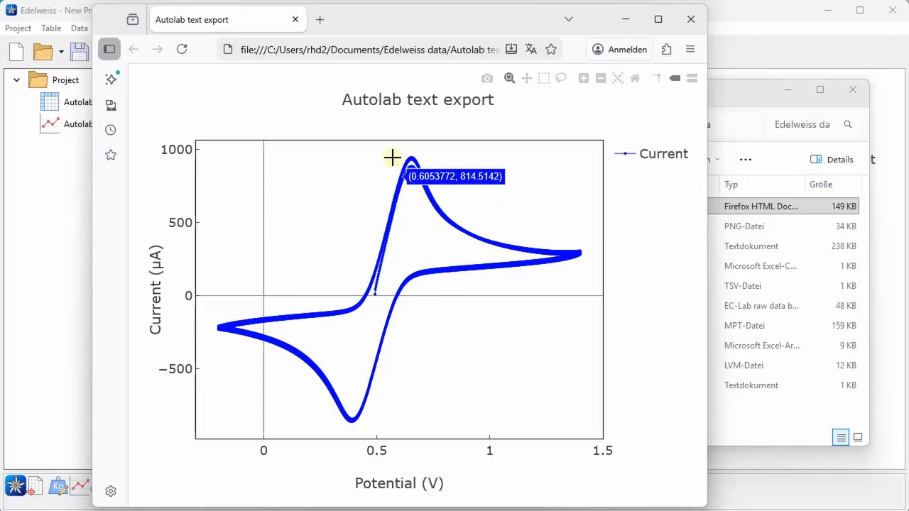
drag(391, 153, 430, 191)
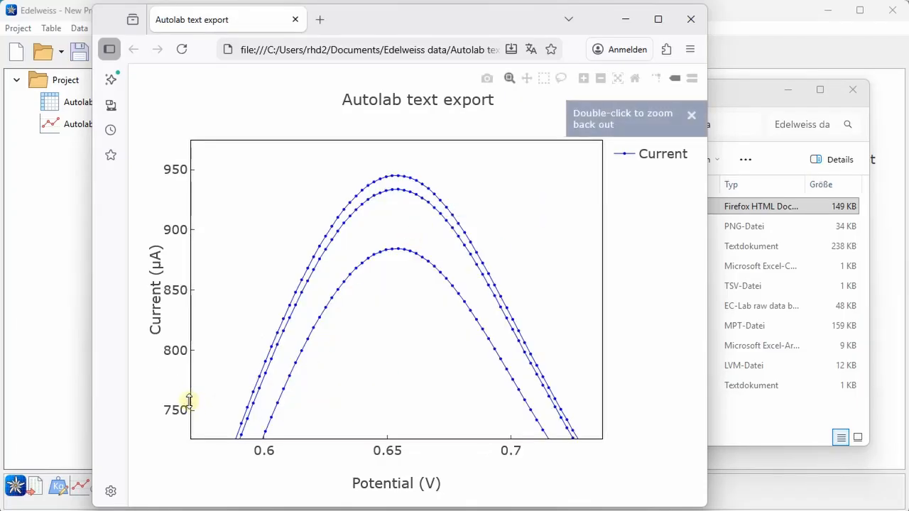
drag(189, 400, 189, 199)
drag(286, 448, 493, 446)
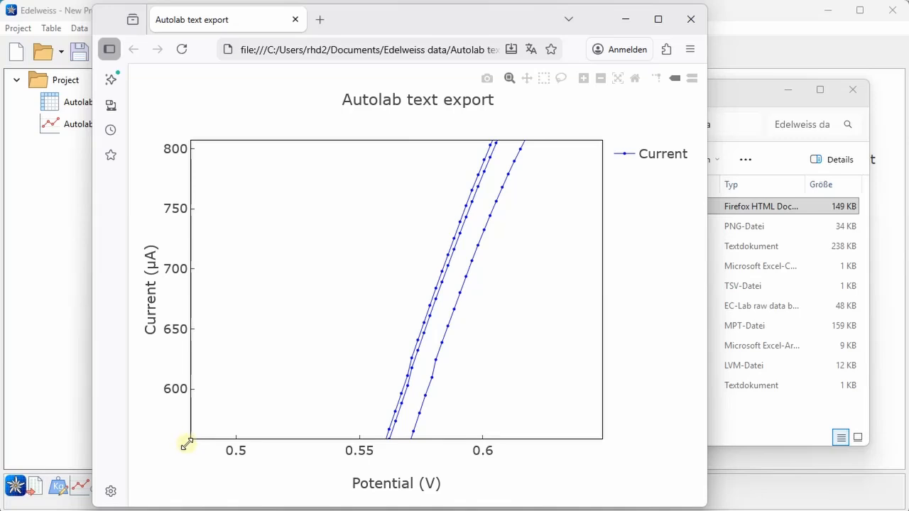
drag(187, 444, 457, 148)
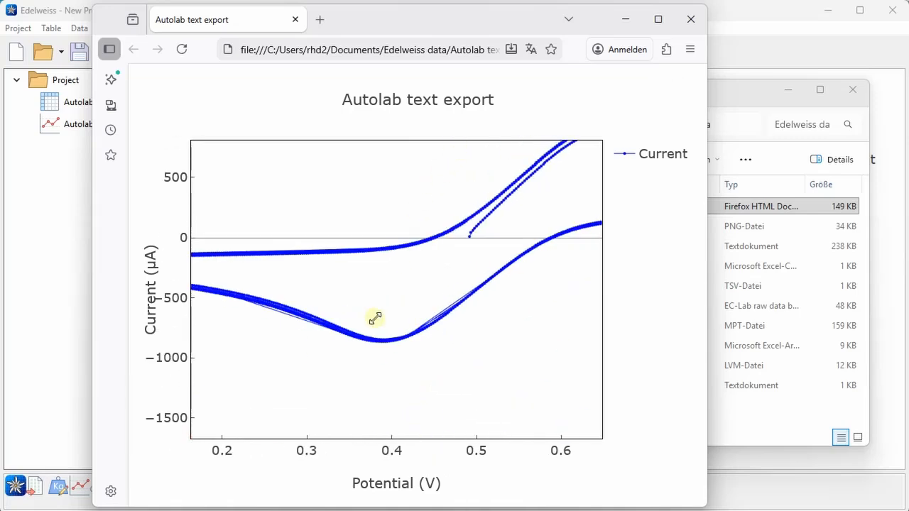
drag(426, 352, 338, 325)
drag(381, 450, 580, 451)
drag(180, 144, 182, 298)
drag(302, 450, 490, 450)
double_click(416, 291)
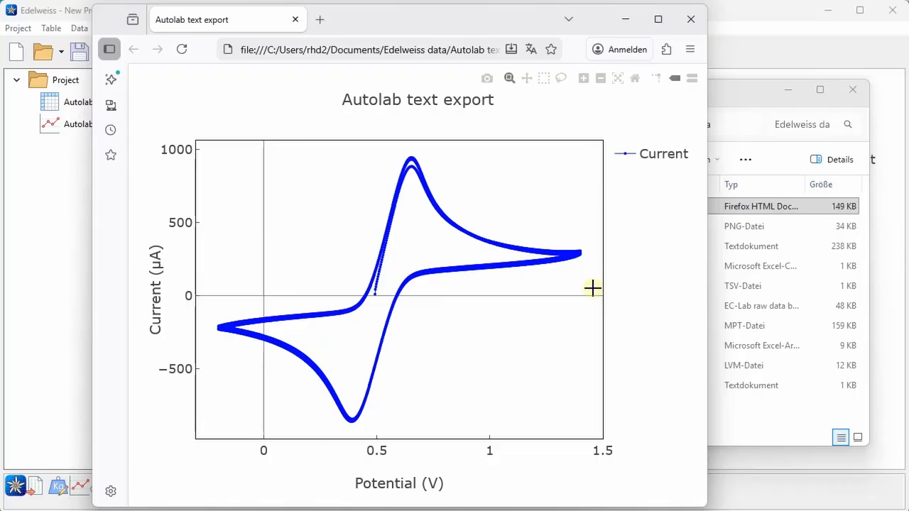